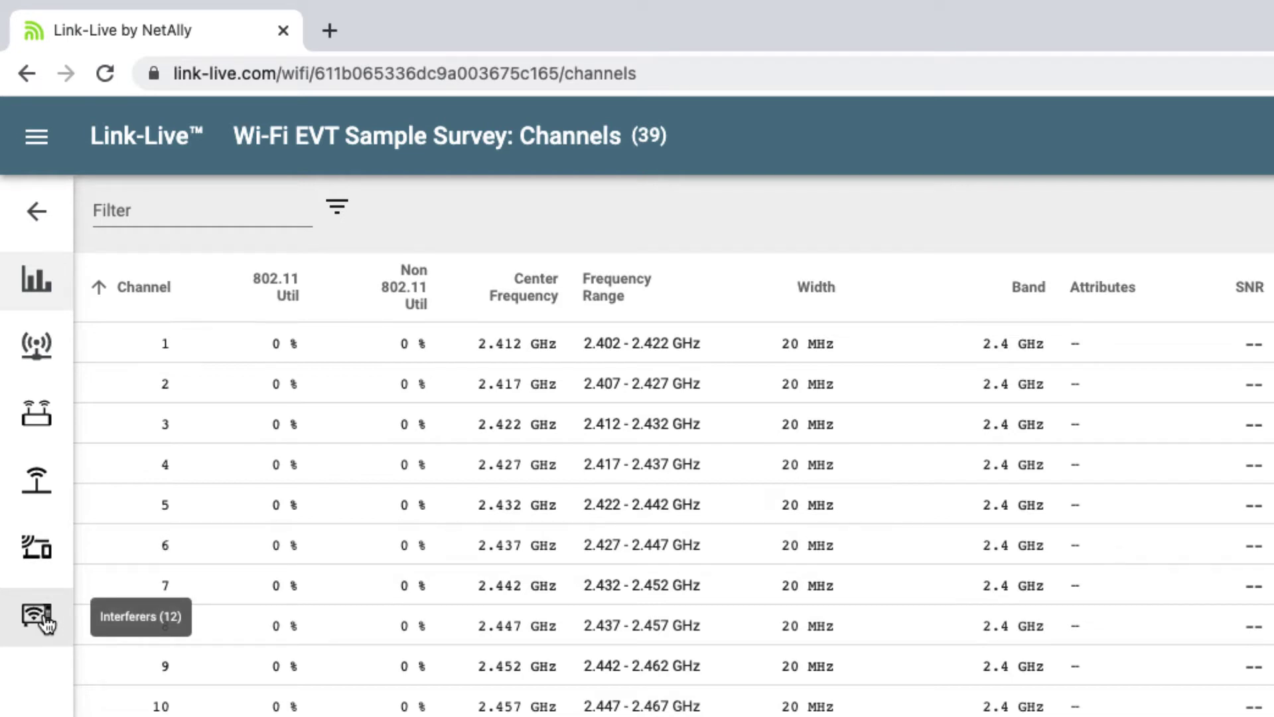
# - Filter the survey's SSIDs list by the text "netgear"
pyautogui.click(37, 358)
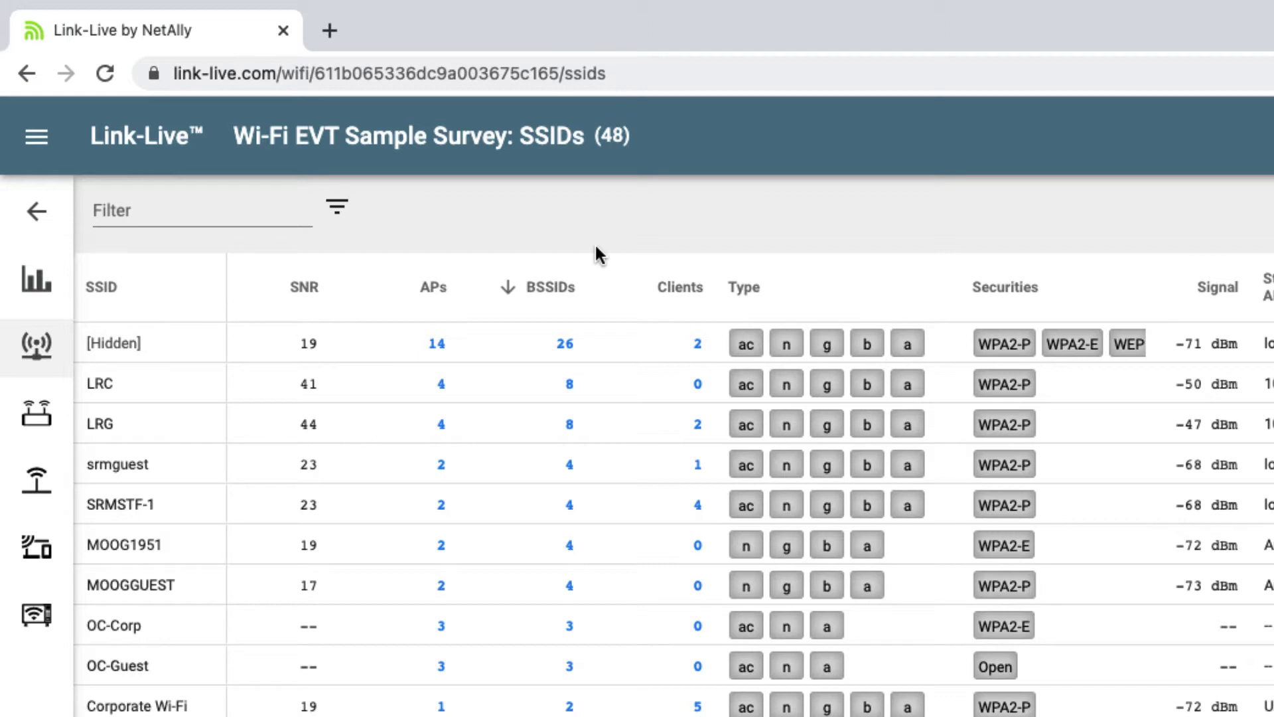
pyautogui.click(200, 211)
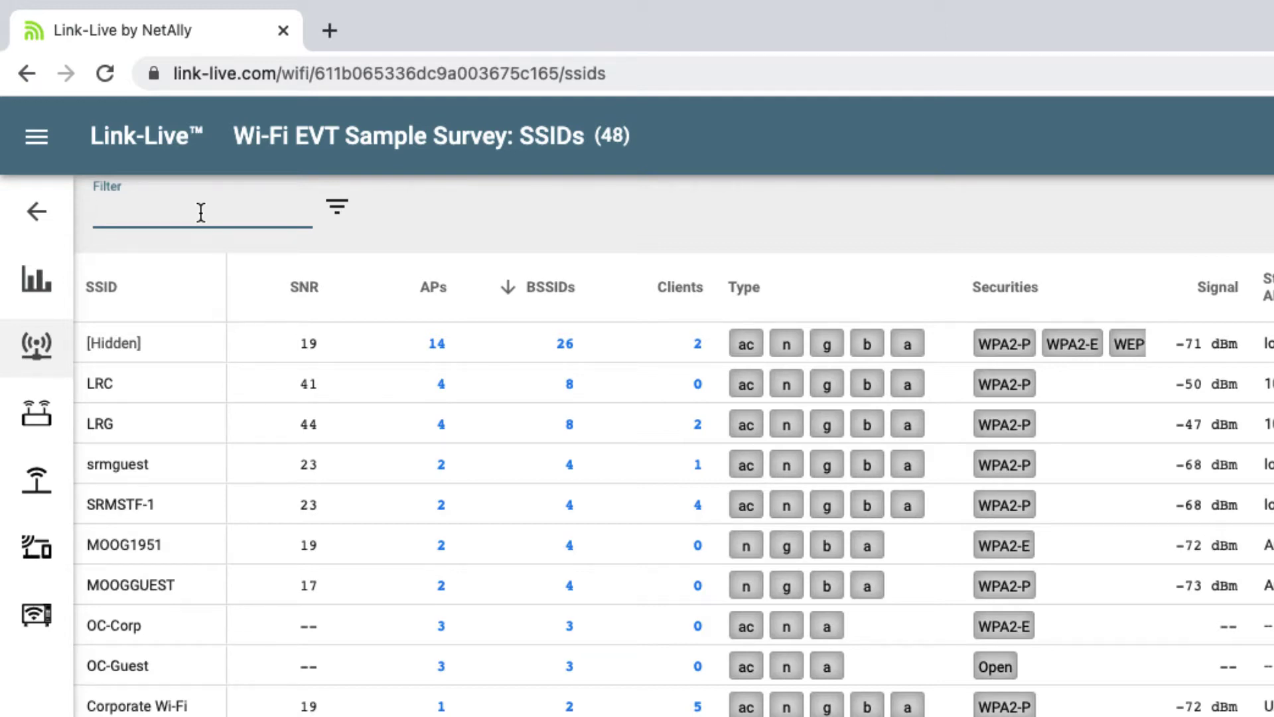
pyautogui.write('netgear')
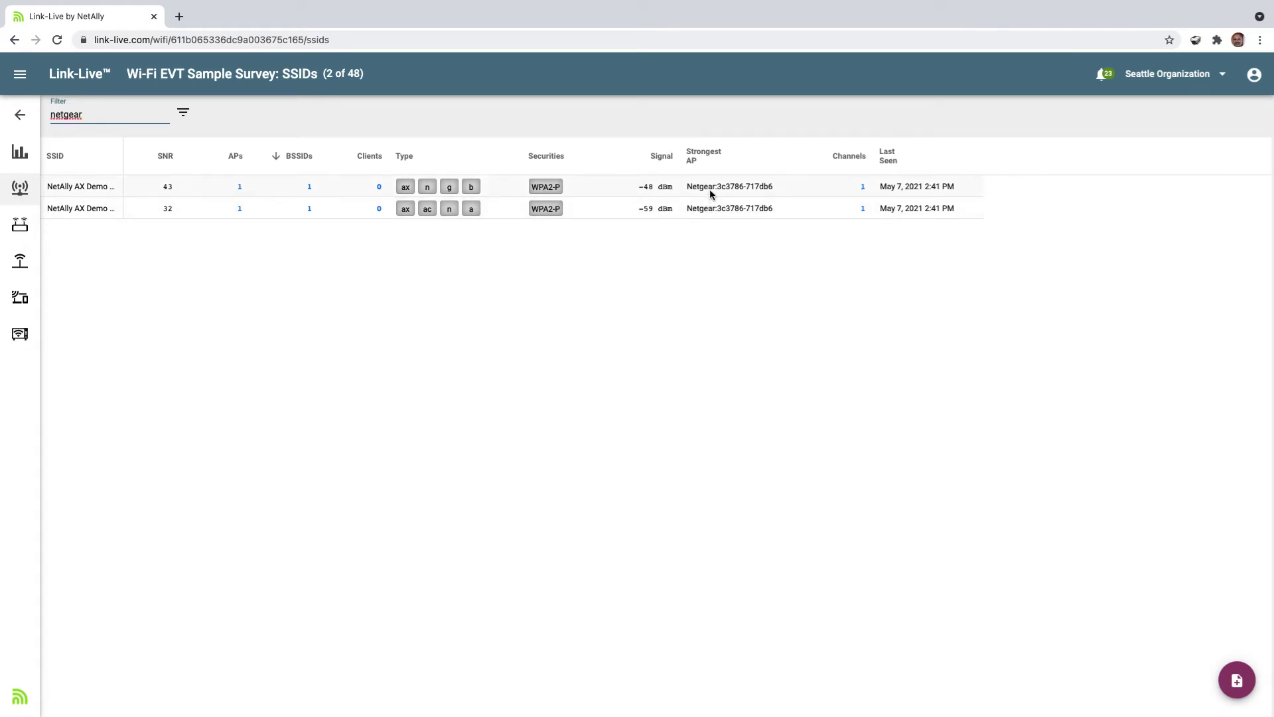
# - Replace the text filter on the SSIDs list with an SSID filter that includes only LRG
pyautogui.doubleClick(155, 115)
pyautogui.press('BackSpace')
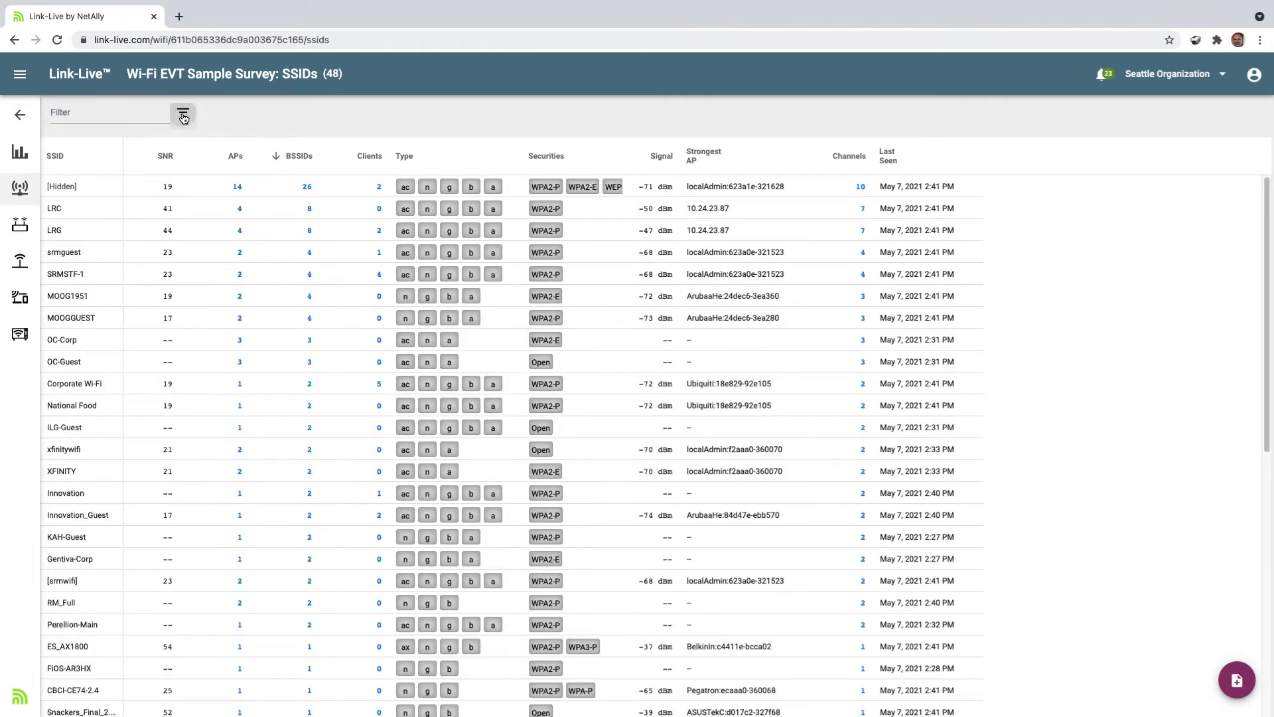
pyautogui.click(182, 113)
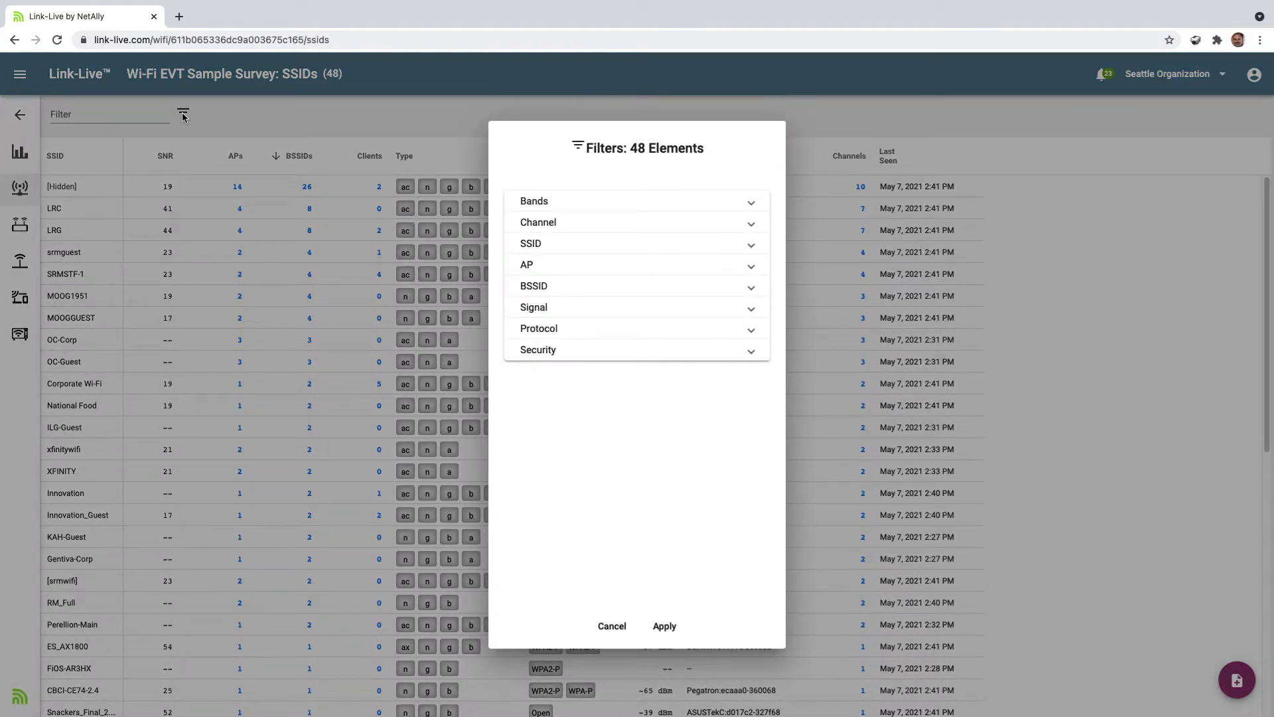
pyautogui.click(752, 247)
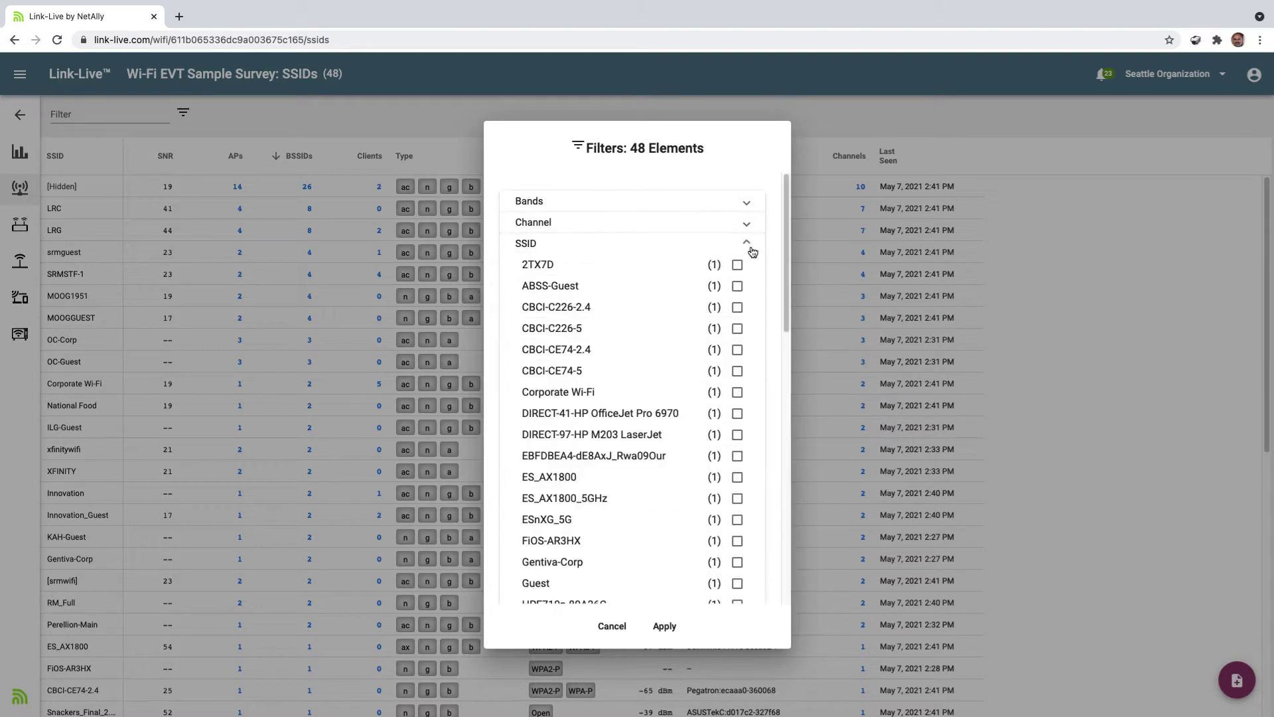
pyautogui.scroll(-6, 677, 464)
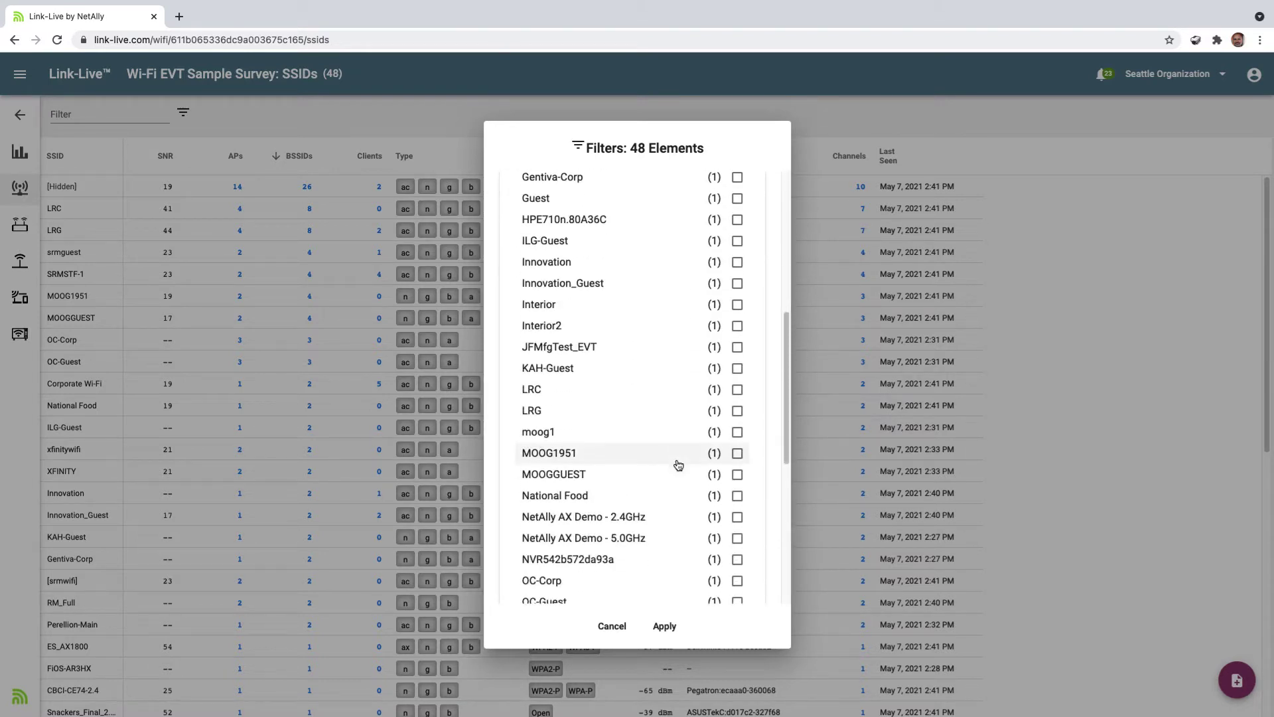
pyautogui.click(737, 411)
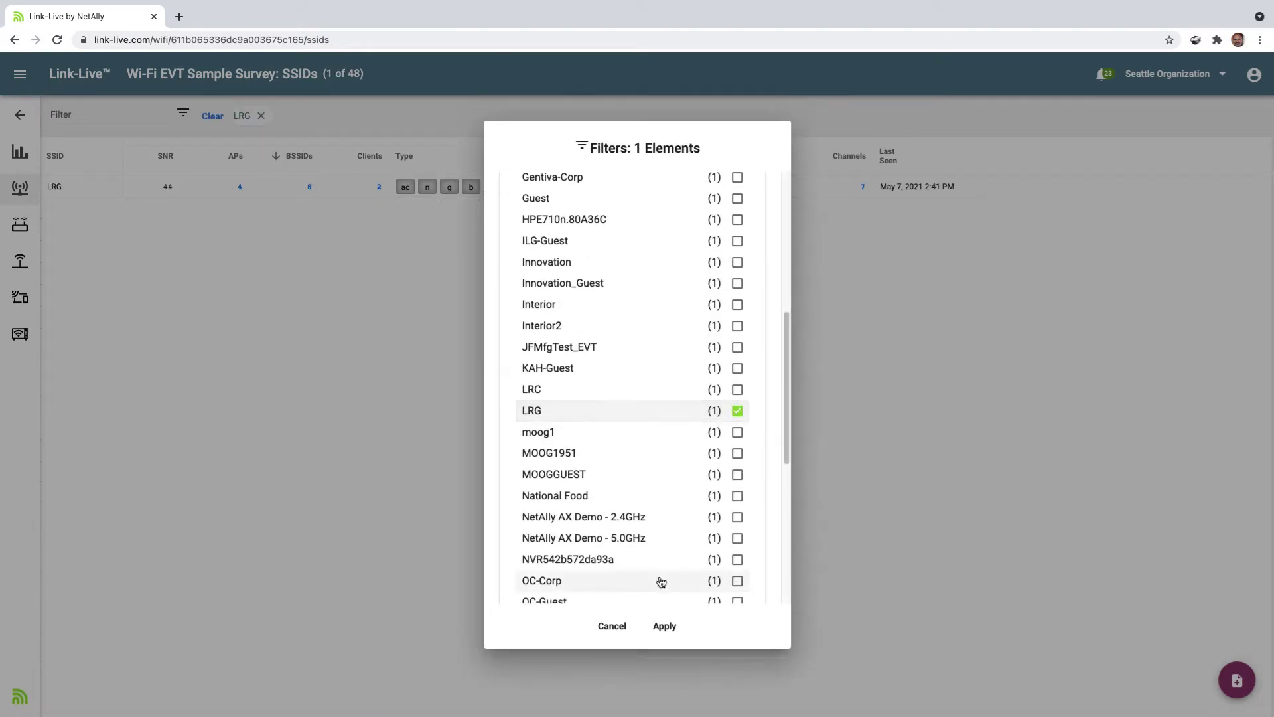
pyautogui.click(664, 627)
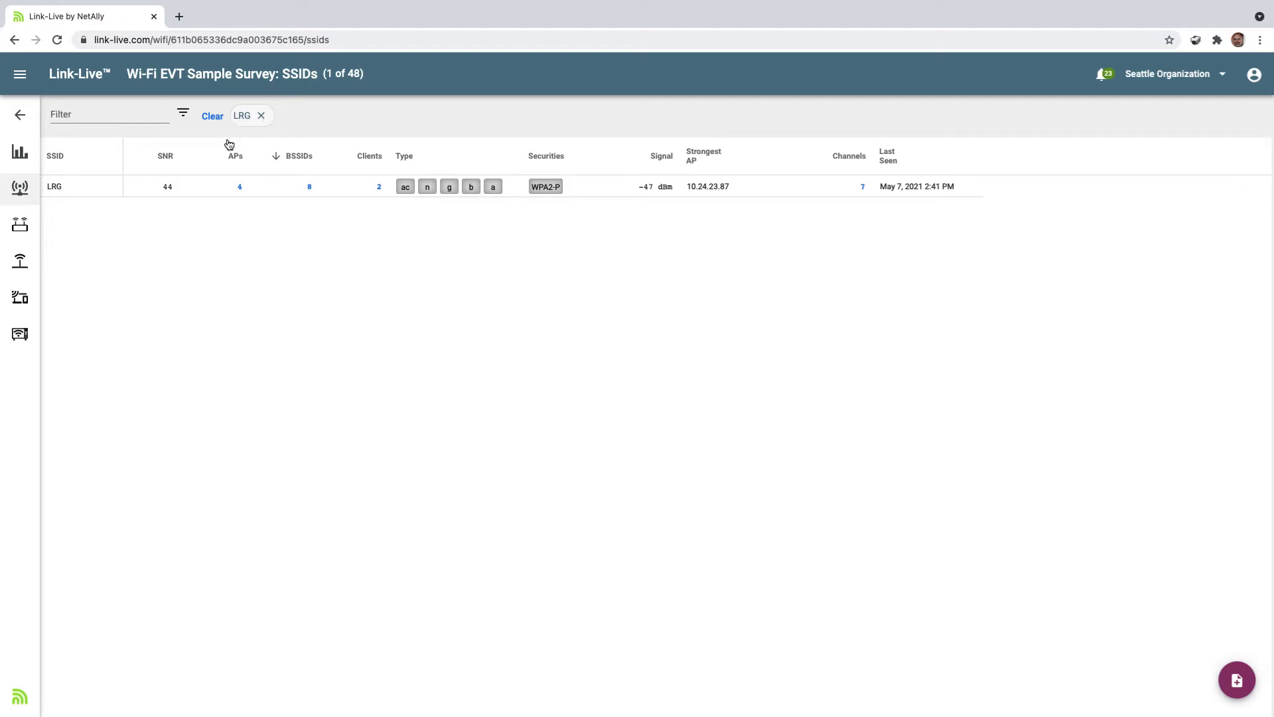
# - Sort the unfiltered SSIDs list by APs in descending order and move the Clients column ahead of BSSIDs
pyautogui.click(262, 116)
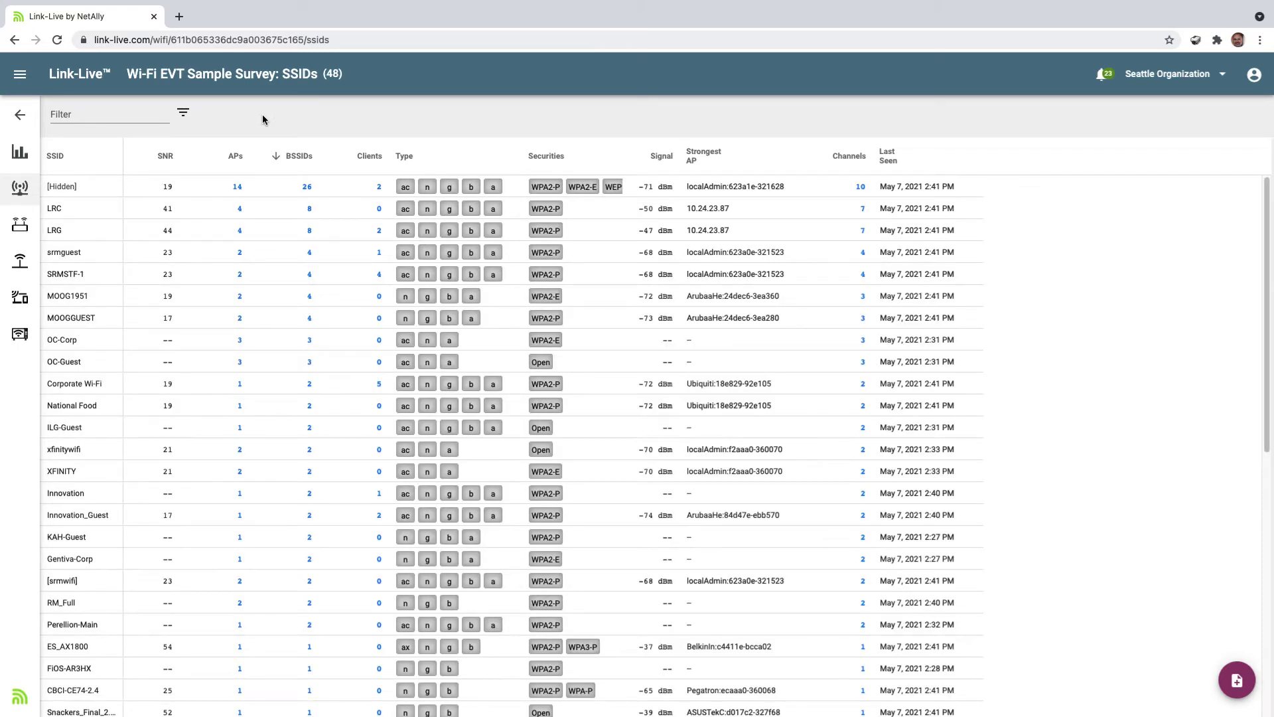
pyautogui.click(237, 156)
pyautogui.click(239, 158)
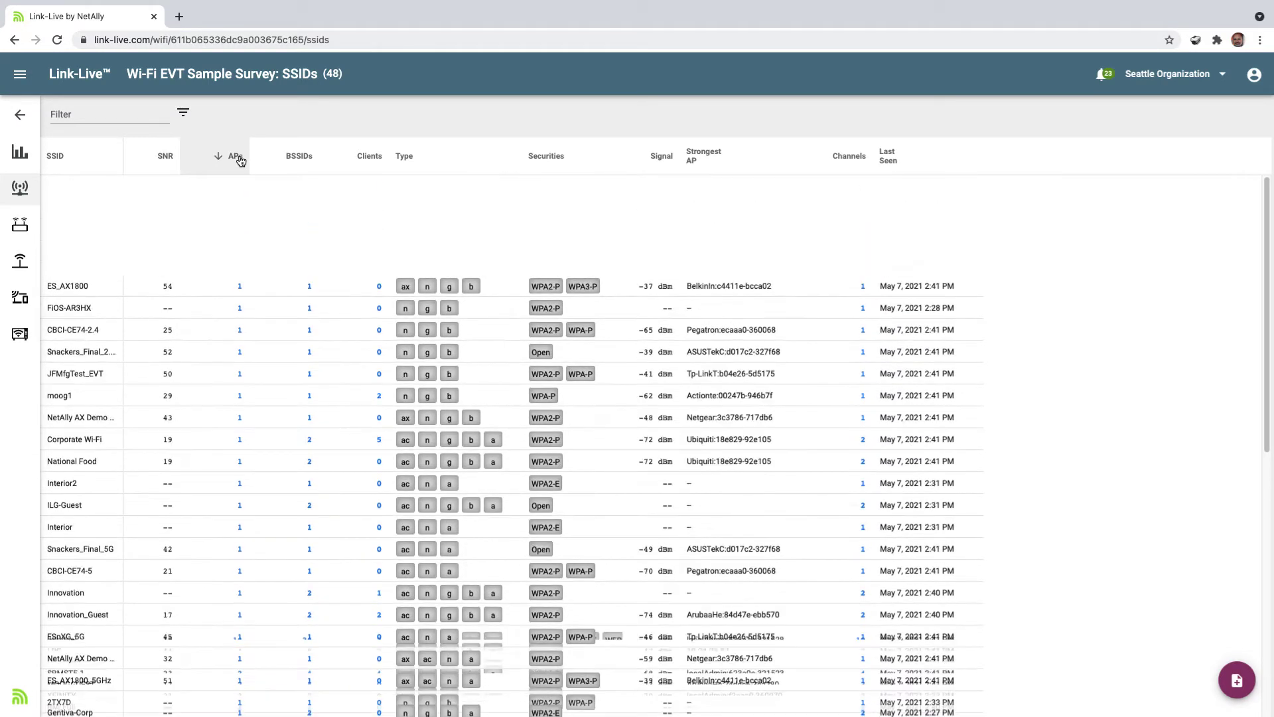
pyautogui.moveTo(379, 163); pyautogui.dragTo(282, 166)
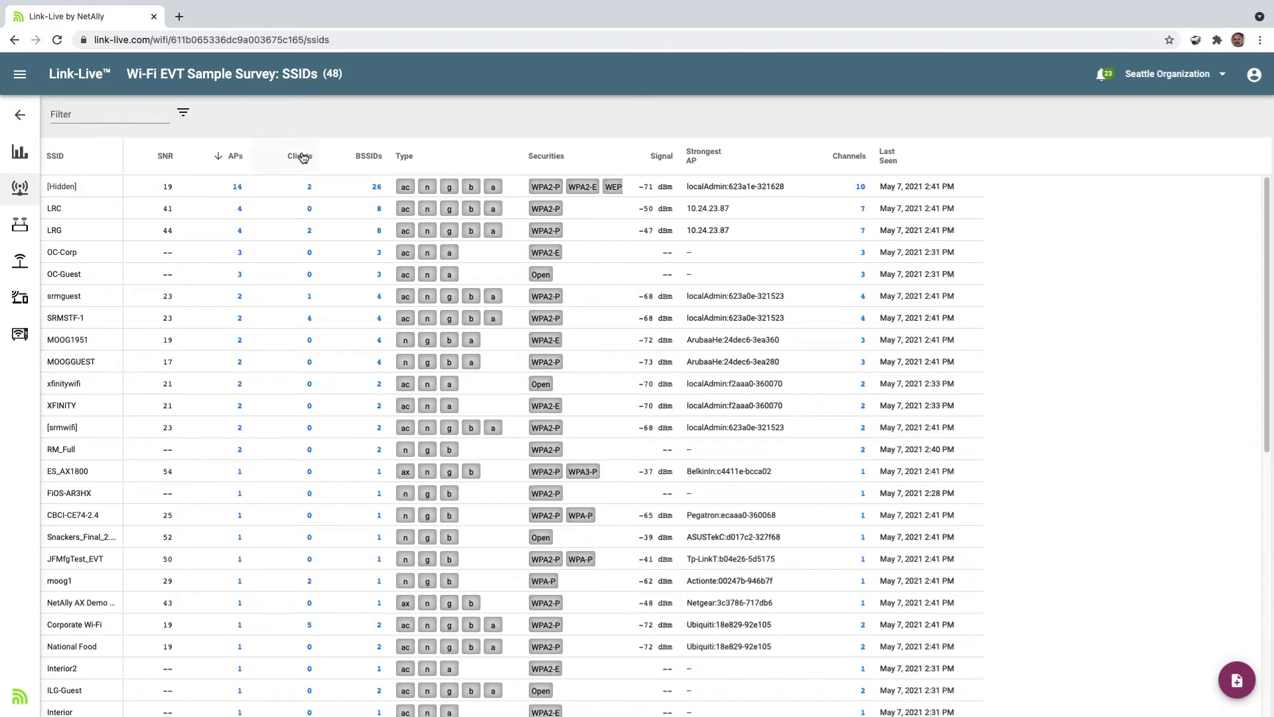
# - Look up the access points on channel 1 from the Channels list, clearing the channel filter before returning to Channels
pyautogui.click(27, 158)
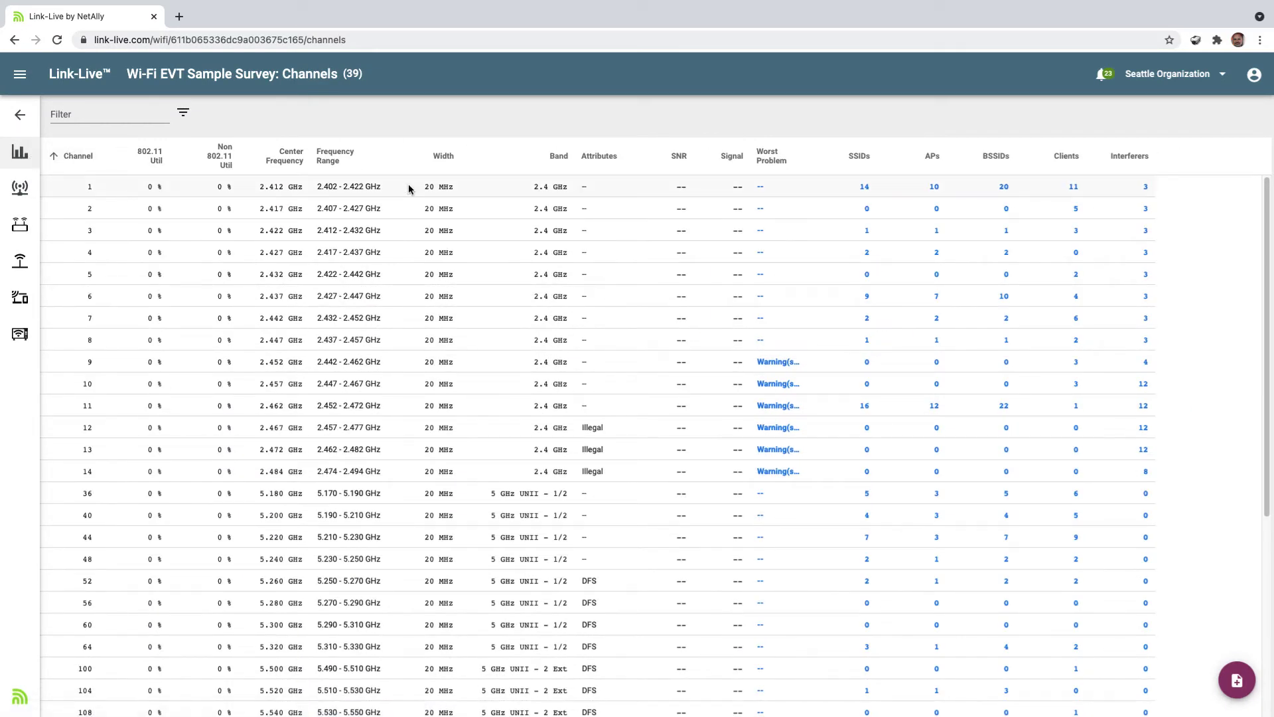
pyautogui.click(935, 188)
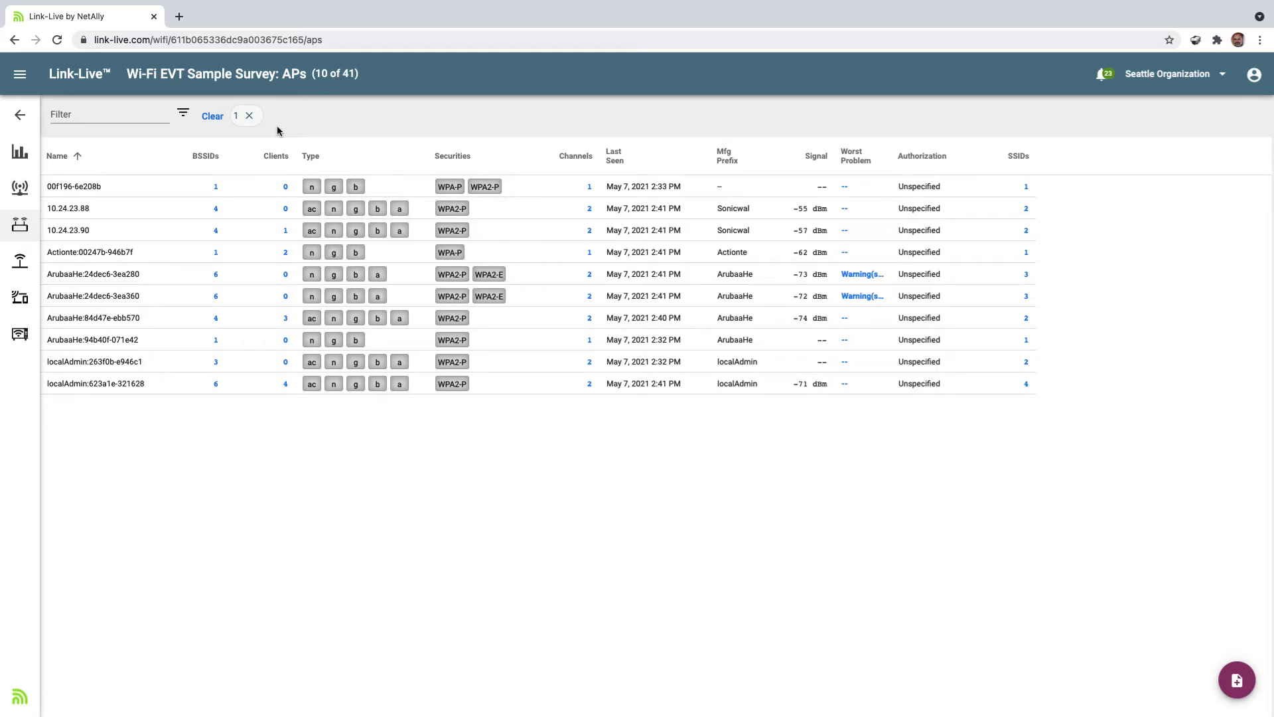
pyautogui.click(220, 120)
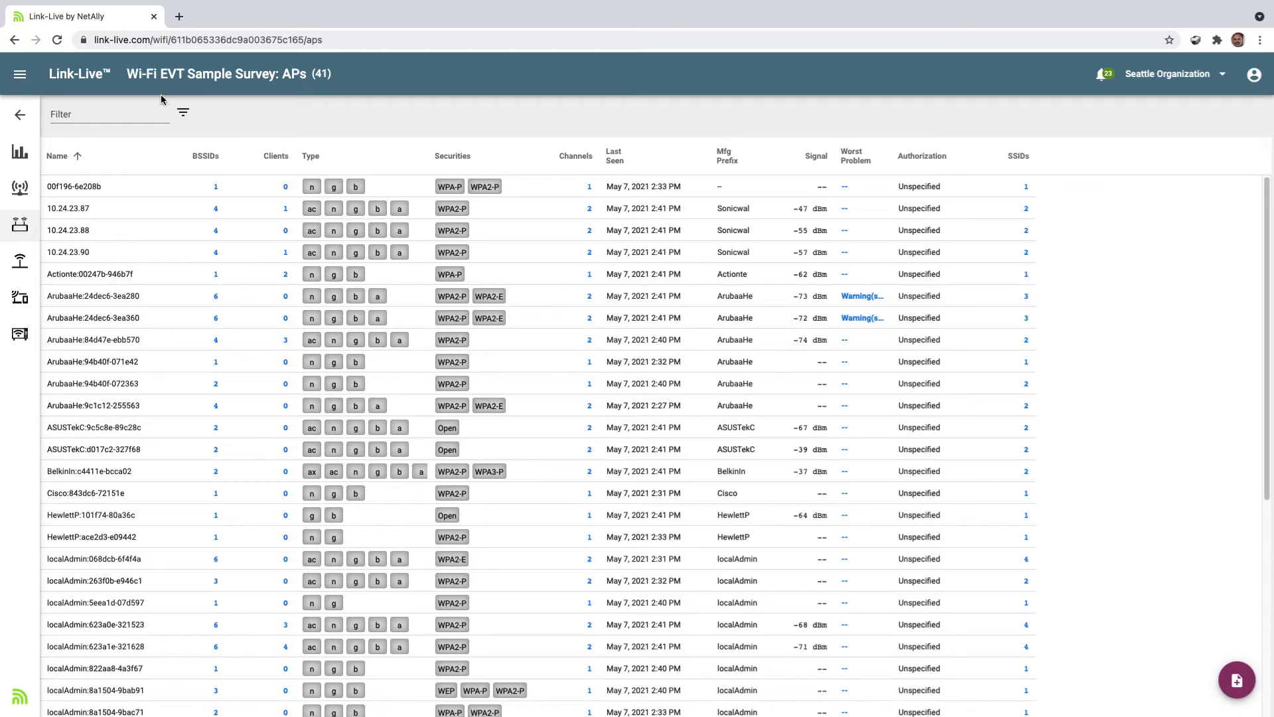
pyautogui.click(12, 40)
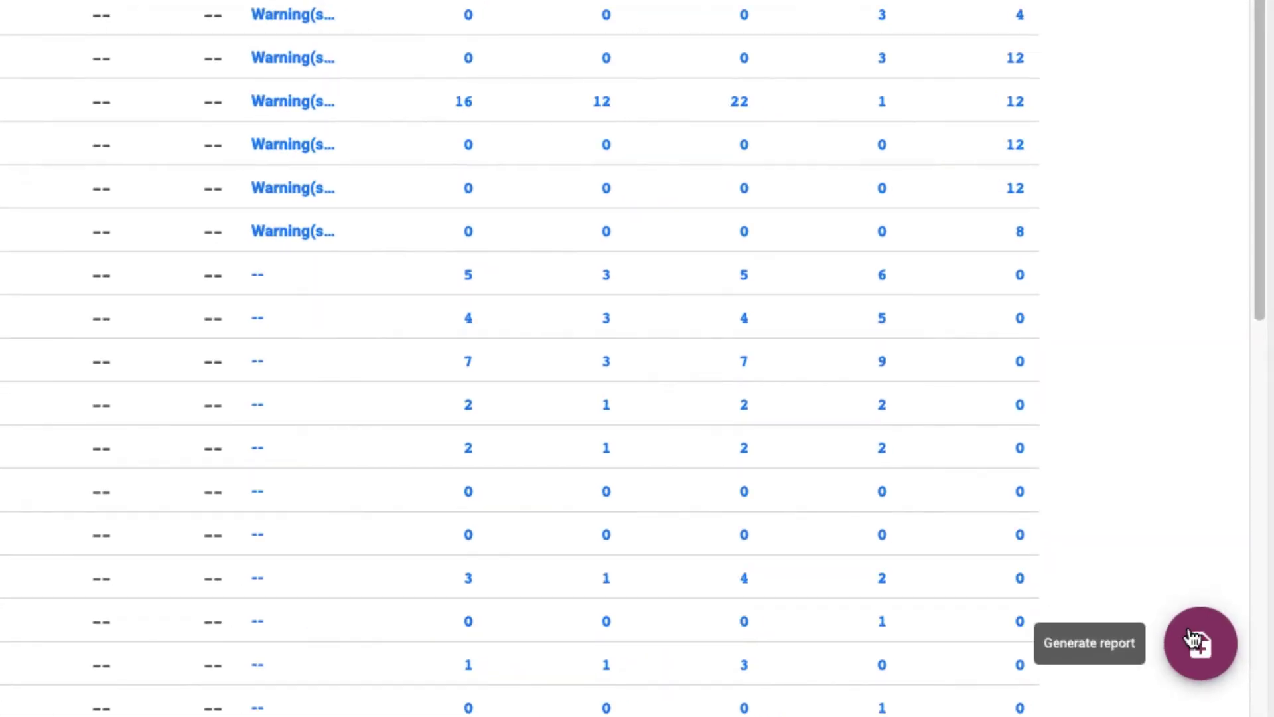
# - Add the unfiltered Channels section to the report templates with the title "Channels"
pyautogui.click(1193, 639)
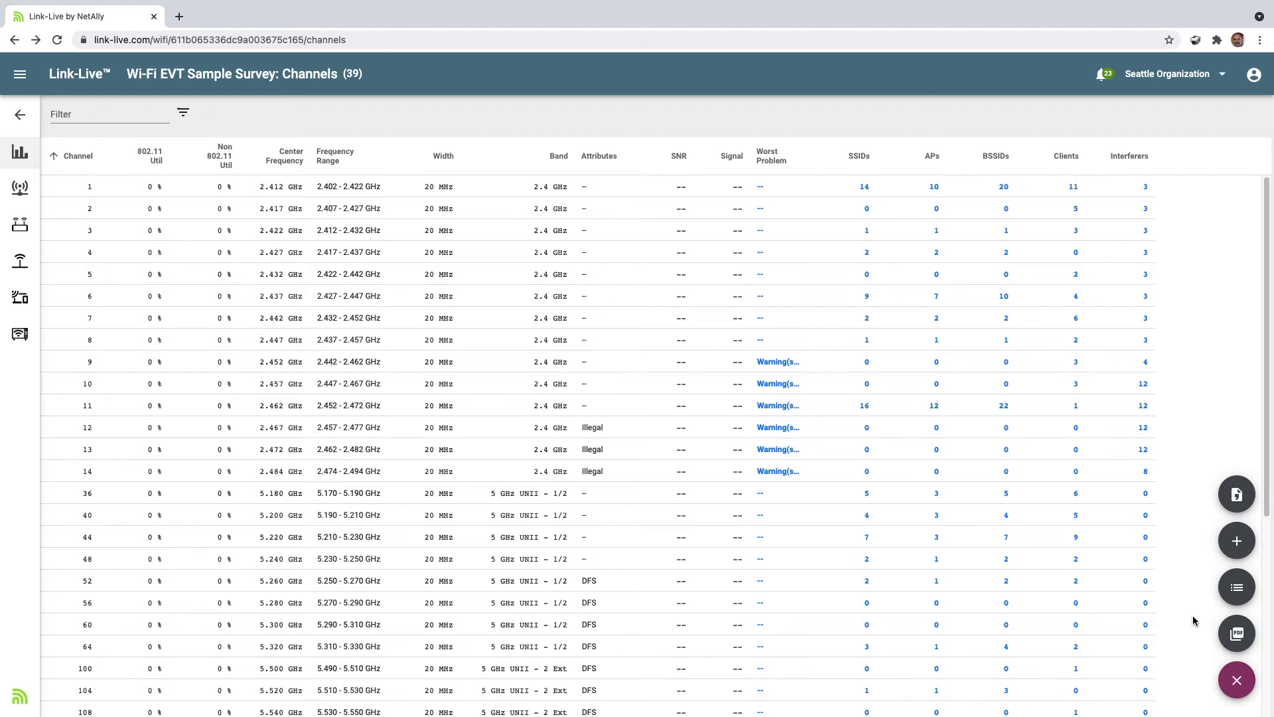
pyautogui.click(1237, 539)
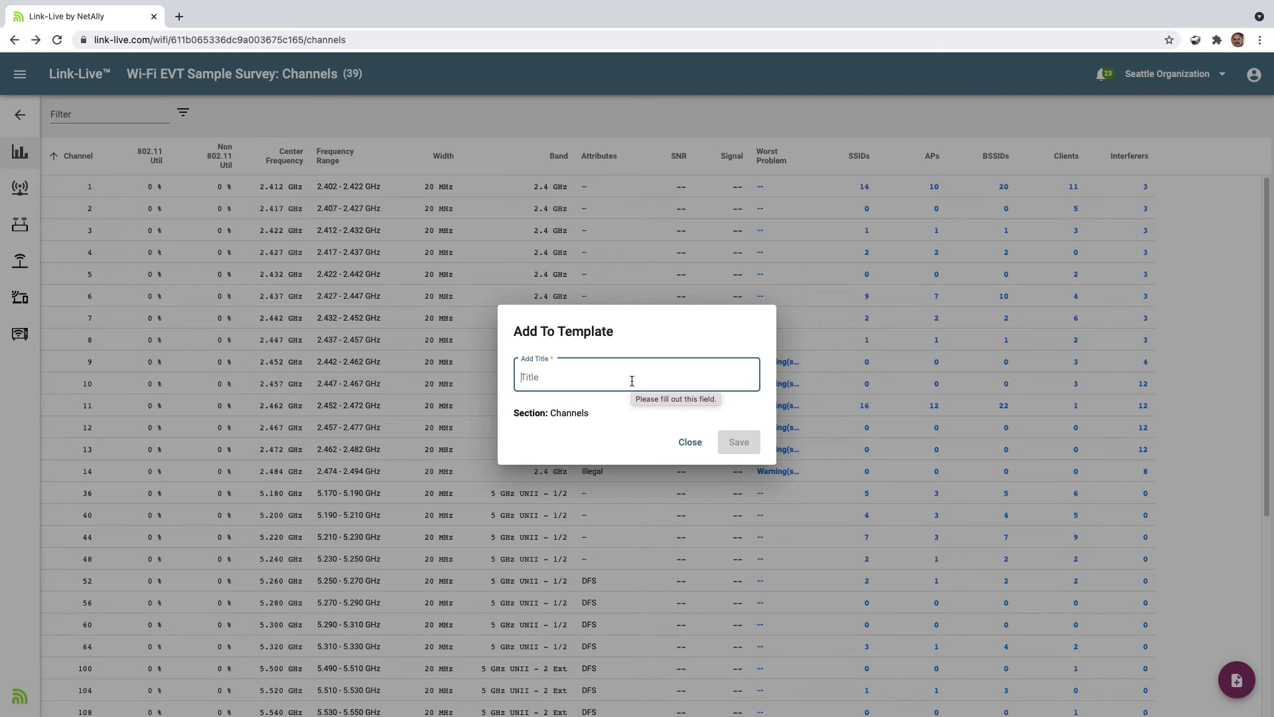
pyautogui.write('Channels')
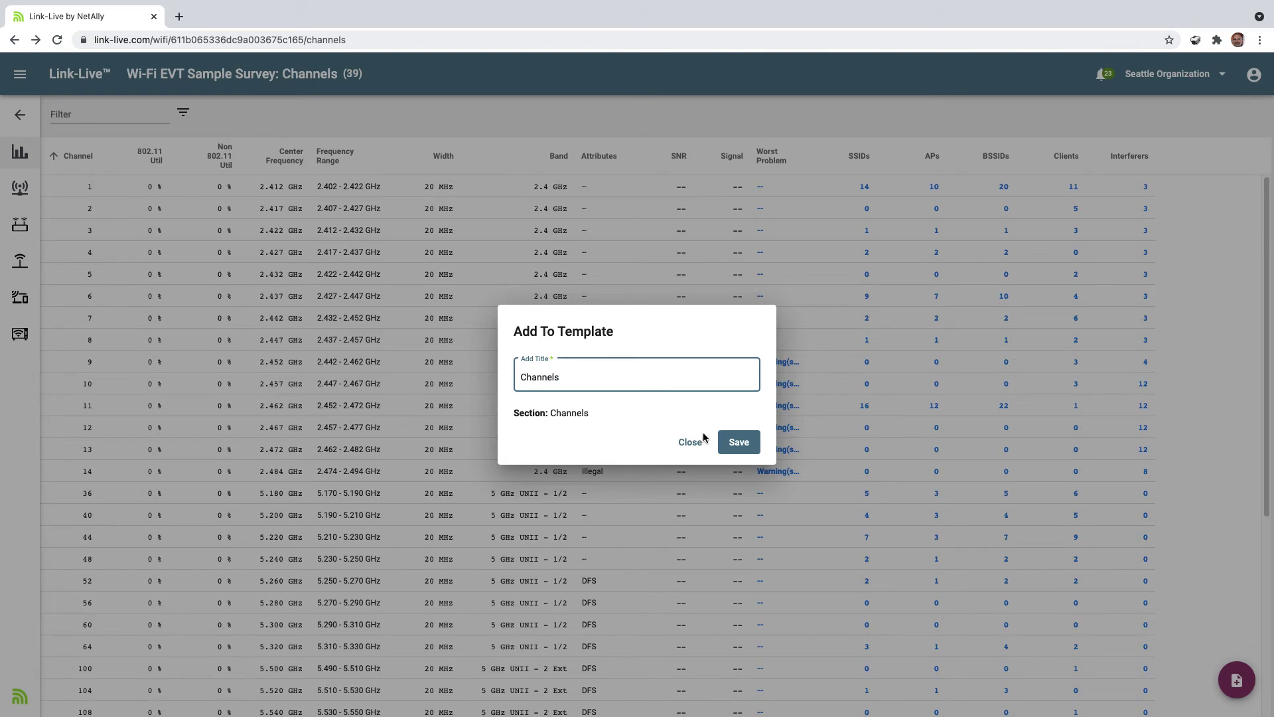
pyautogui.click(739, 449)
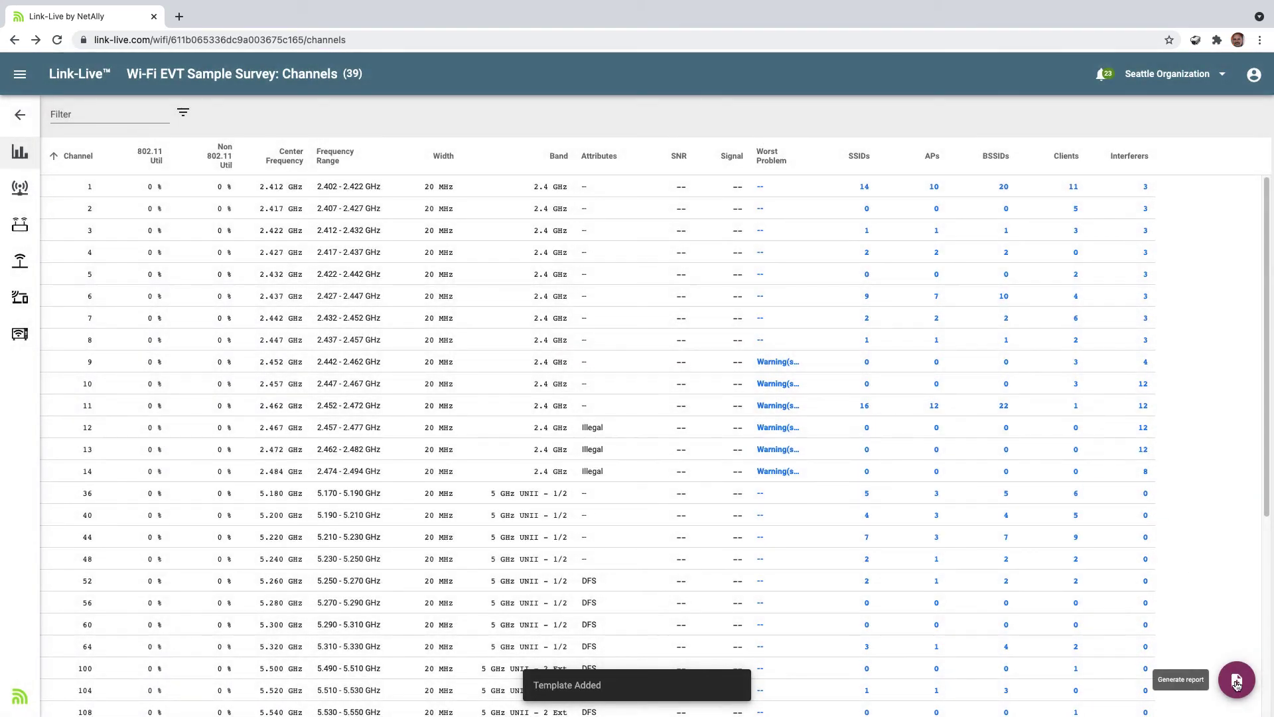
# - View the saved Open Networks template from the list of report templates
pyautogui.moveTo(1237, 684)
pyautogui.click(1238, 586)
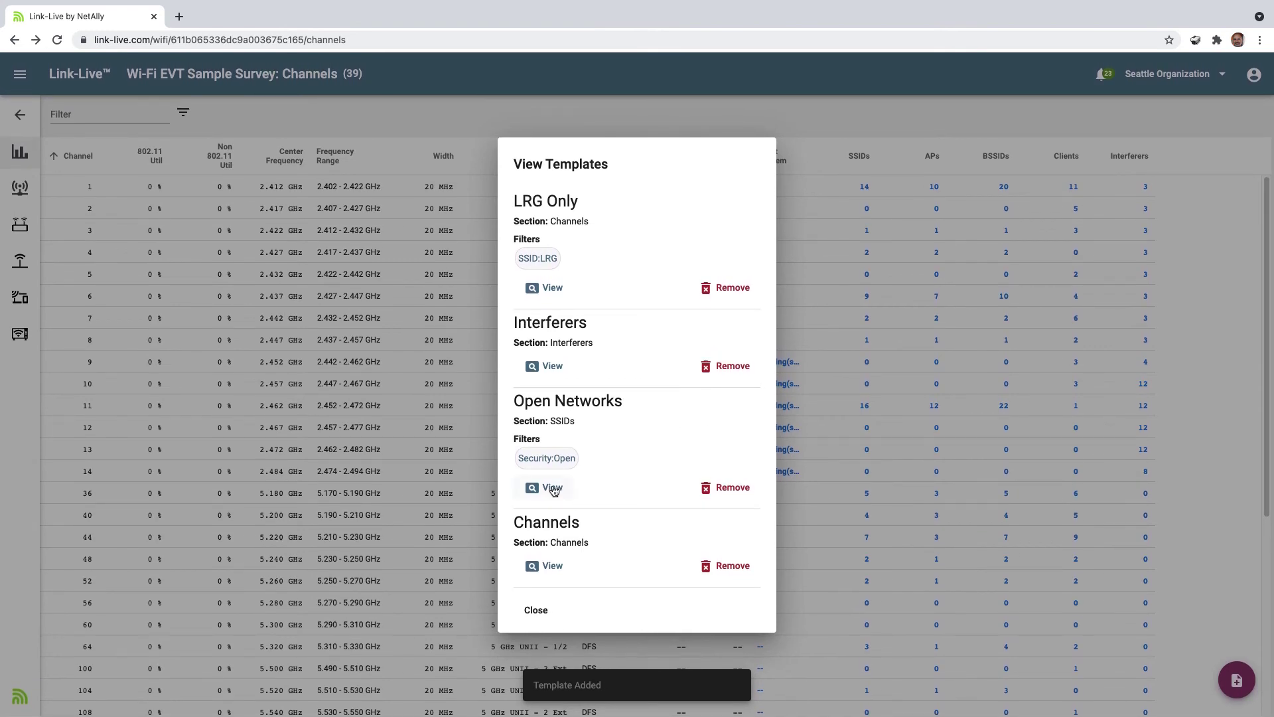
pyautogui.click(551, 488)
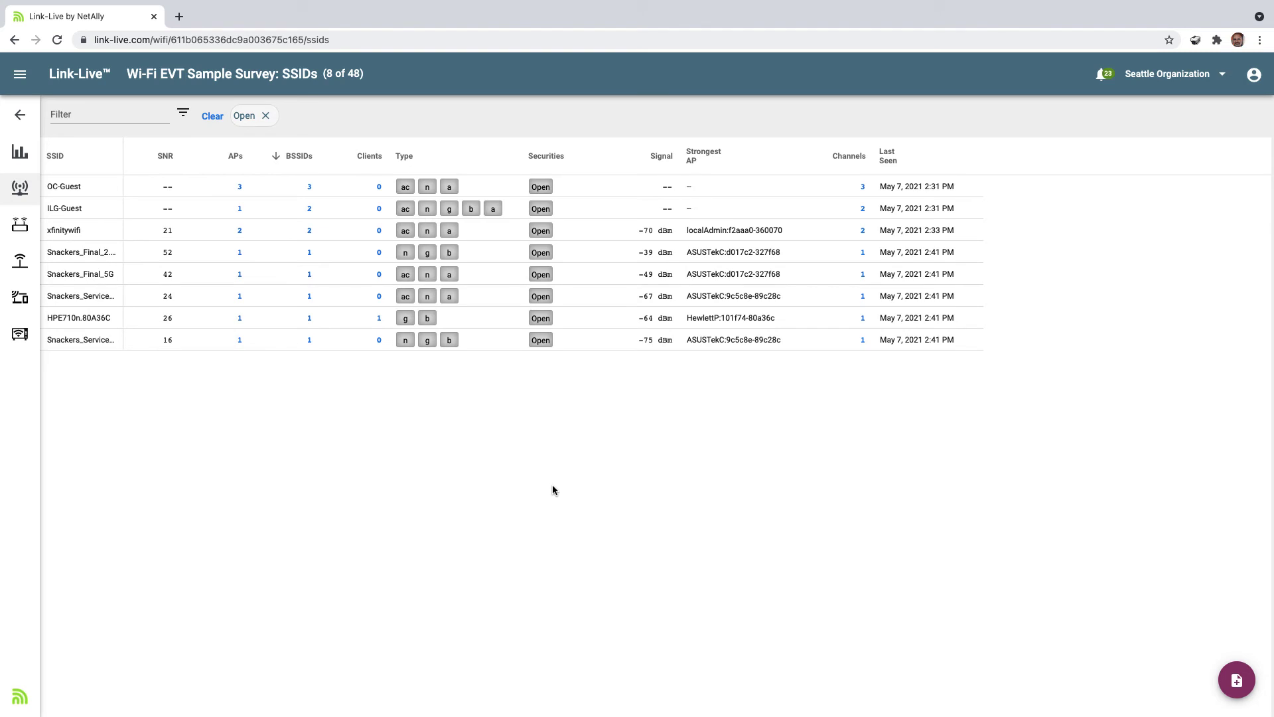
# - Start a PDF report, review the cover page fields with the title EVT Sample Survey Report kept, and proceed to template selection
pyautogui.click(1237, 676)
pyautogui.click(1237, 632)
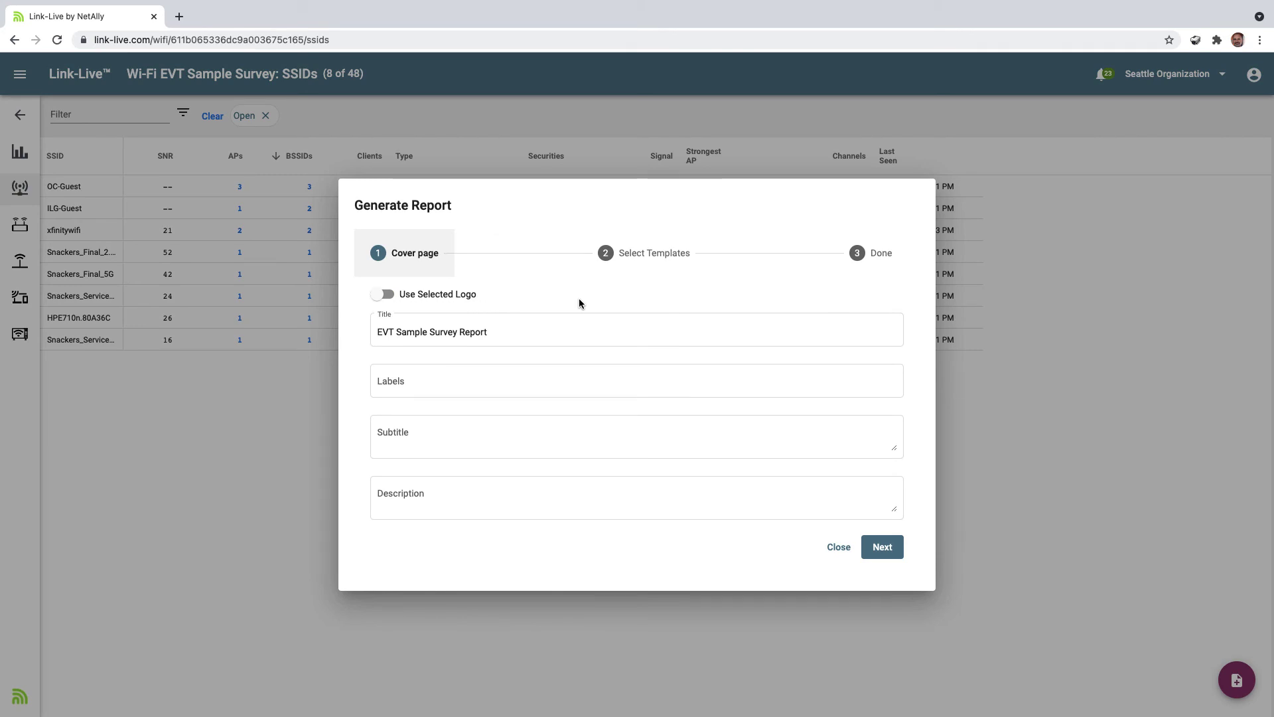
pyautogui.click(382, 294)
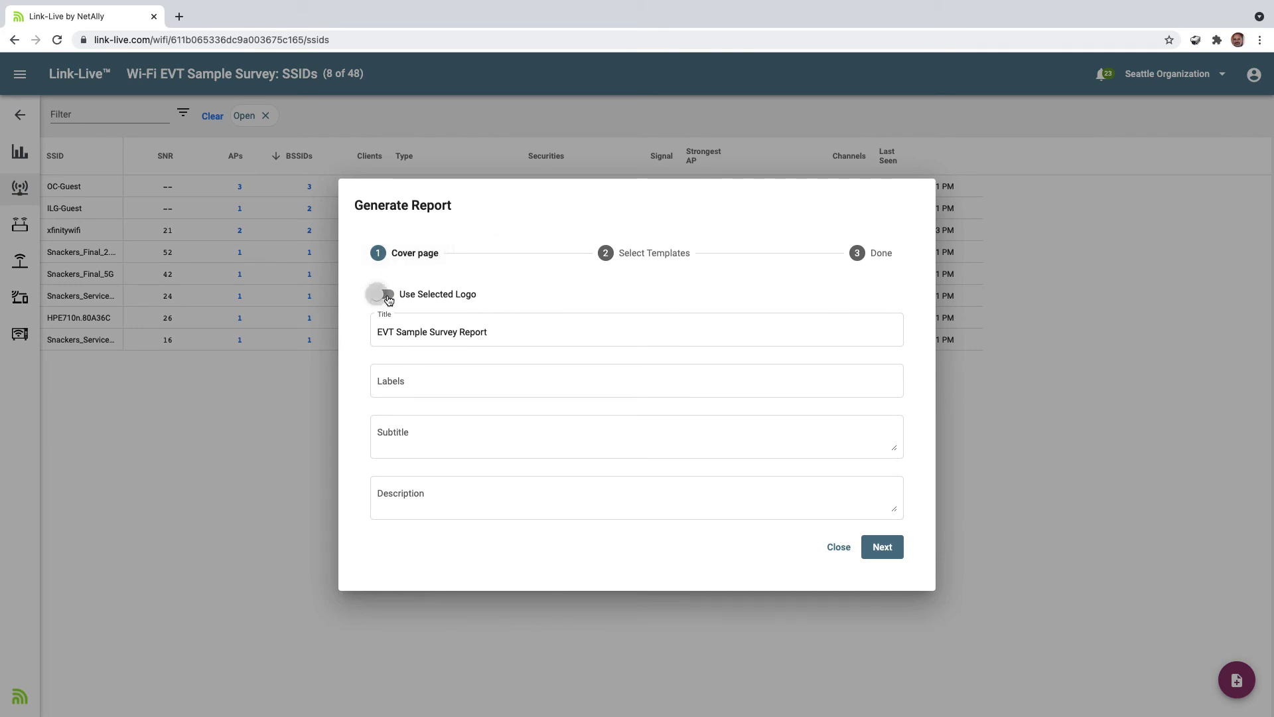
pyautogui.click(381, 252)
pyautogui.click(430, 319)
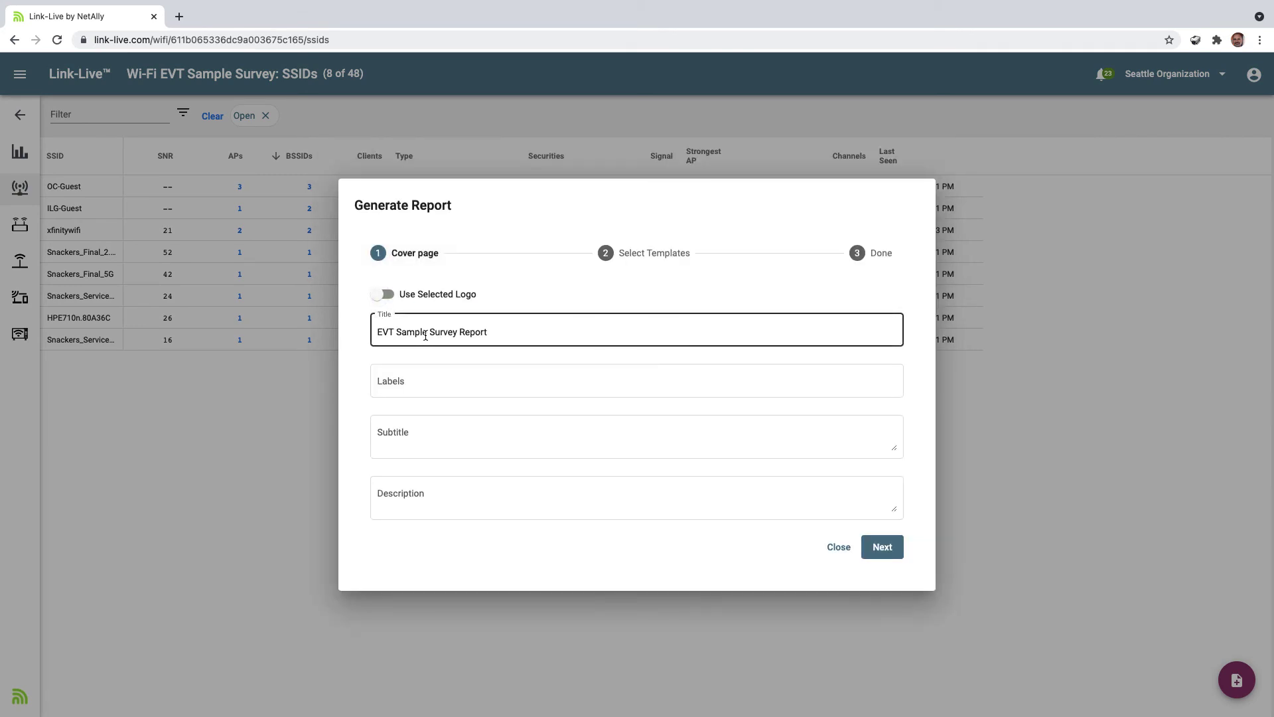
pyautogui.click(427, 393)
pyautogui.click(442, 437)
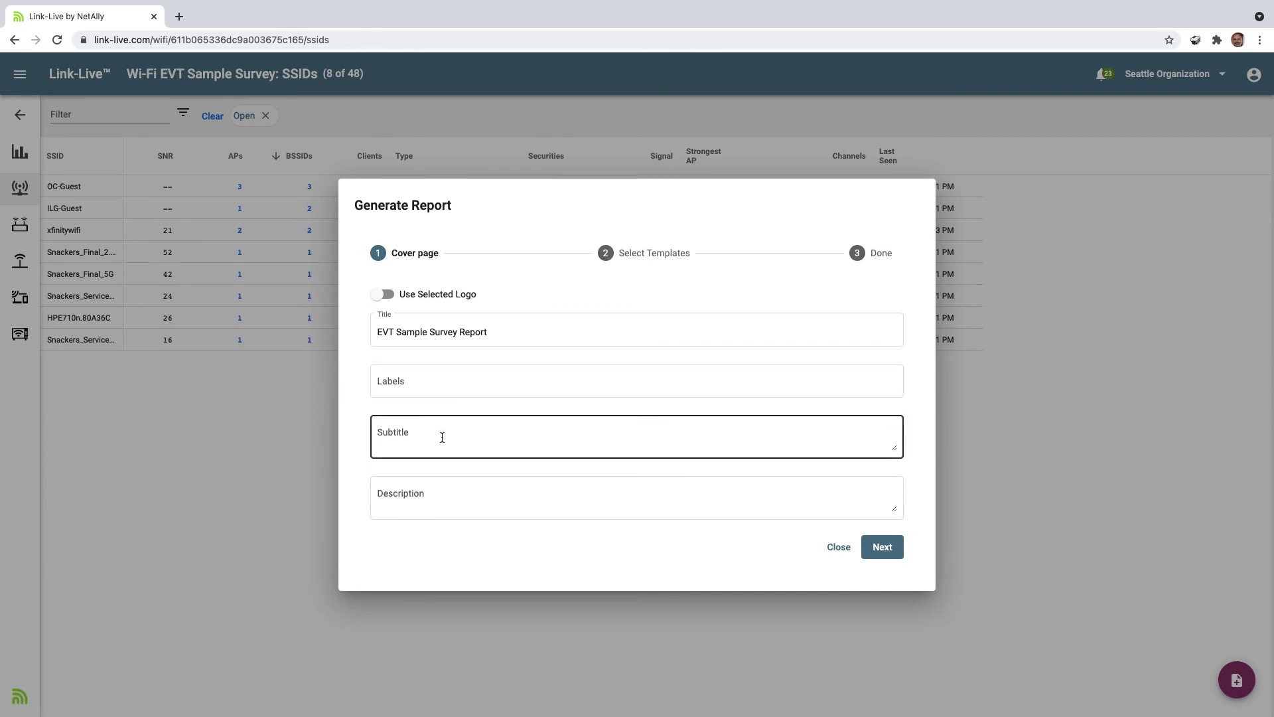
pyautogui.click(475, 479)
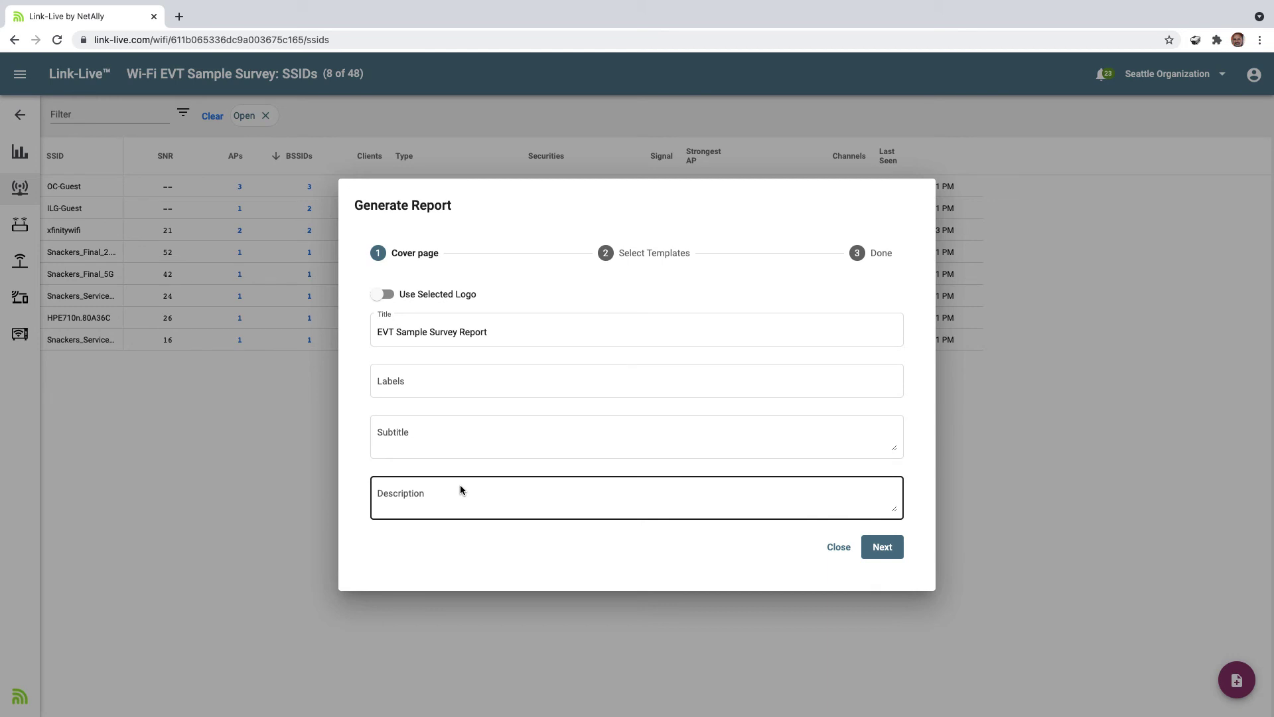
pyautogui.click(874, 554)
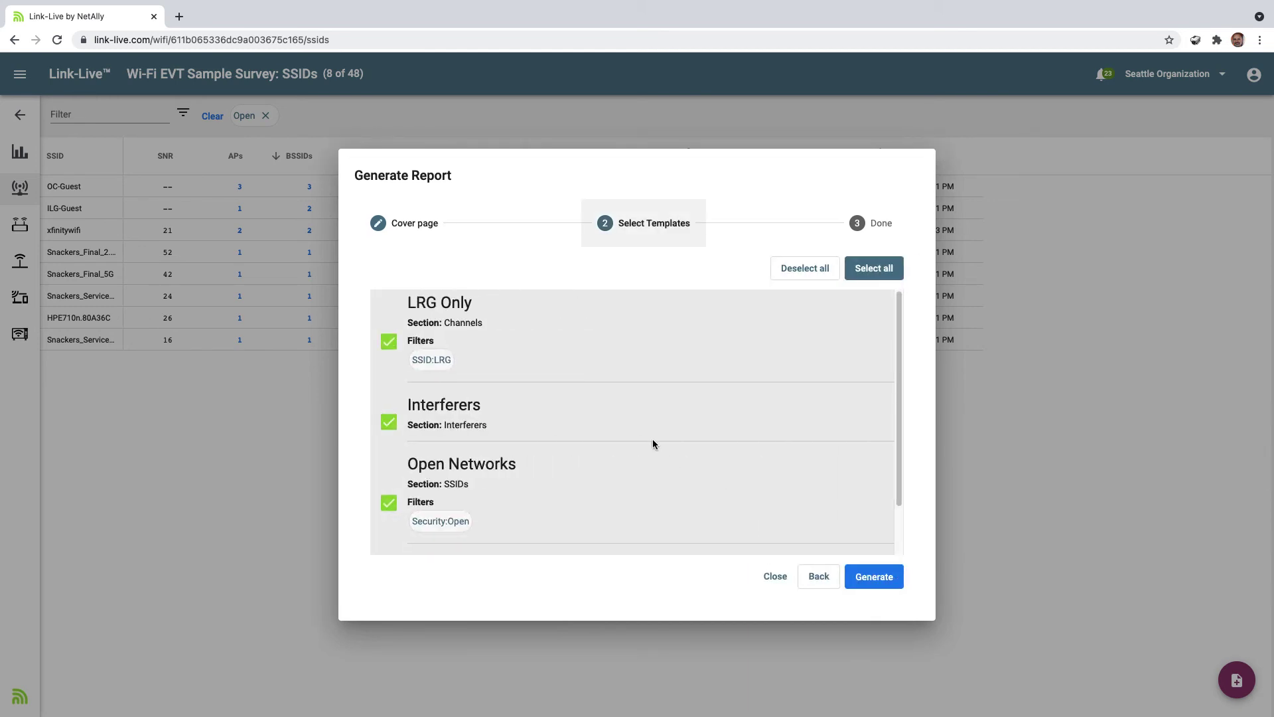
# - Exclude the Channels template and generate the report with the LRG Only, Interferers and Open Networks templates
pyautogui.scroll(-2, 653, 443)
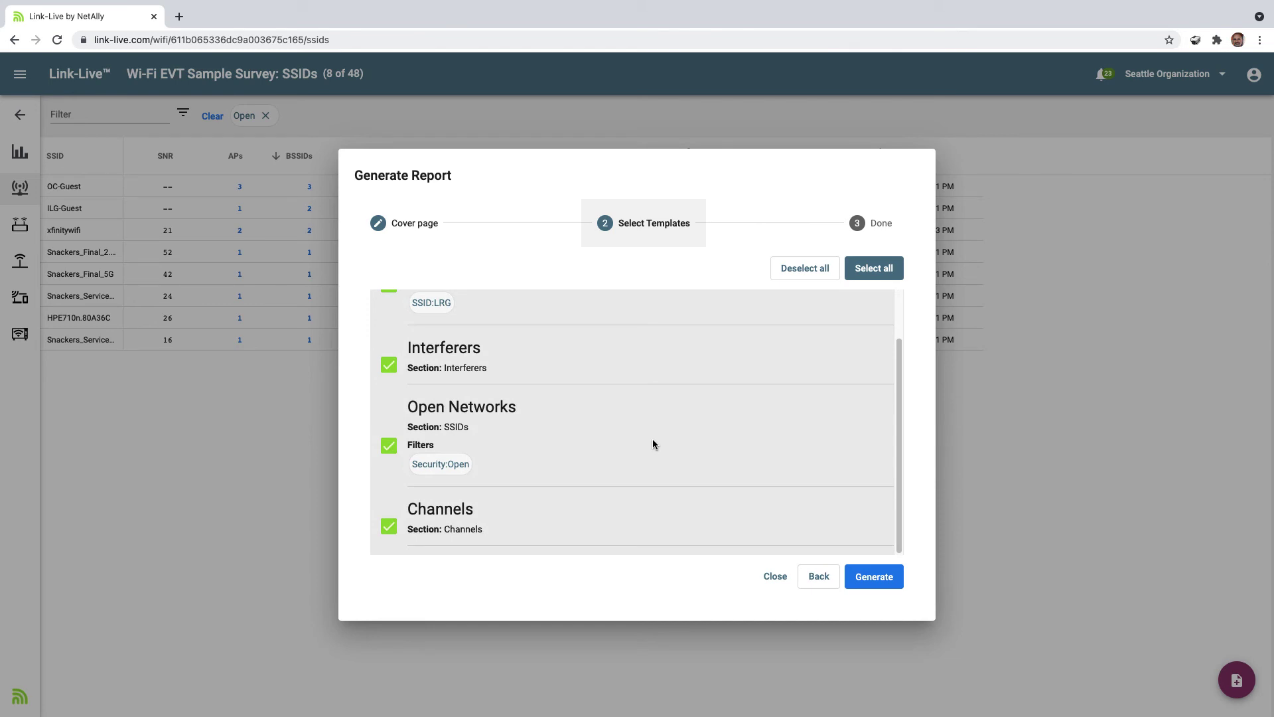
pyautogui.click(389, 528)
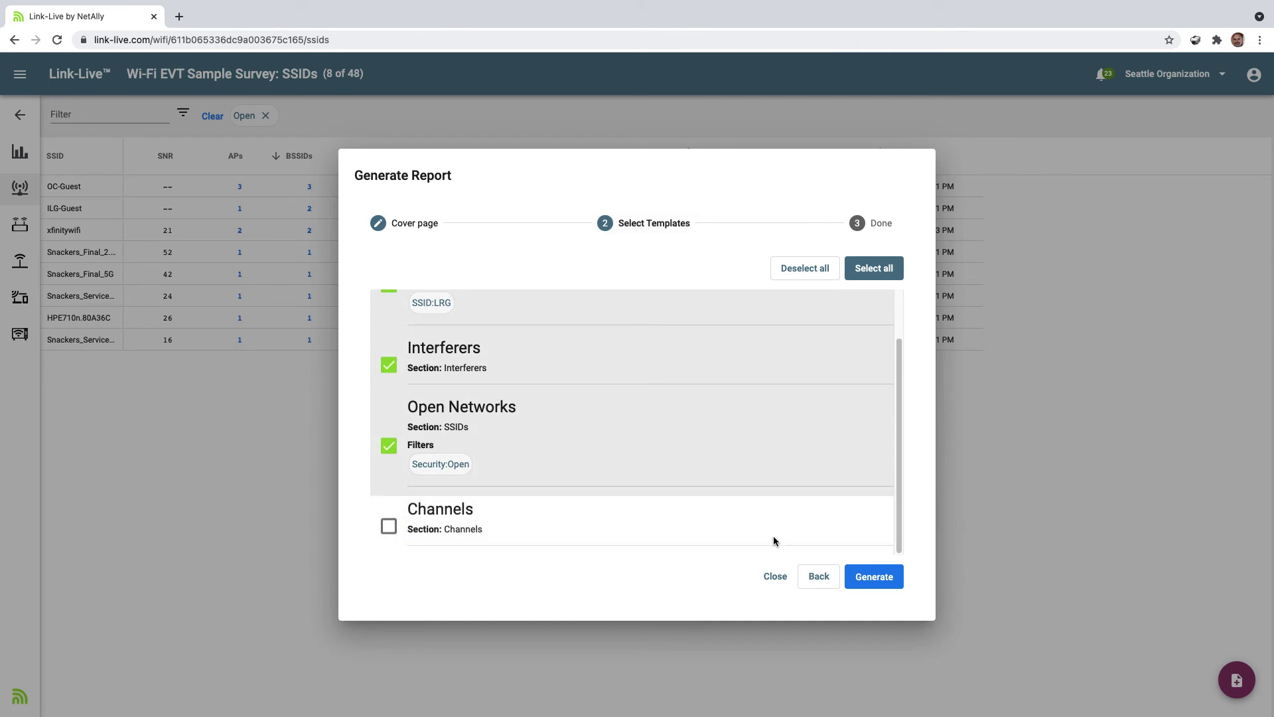
pyautogui.scroll(2, 774, 541)
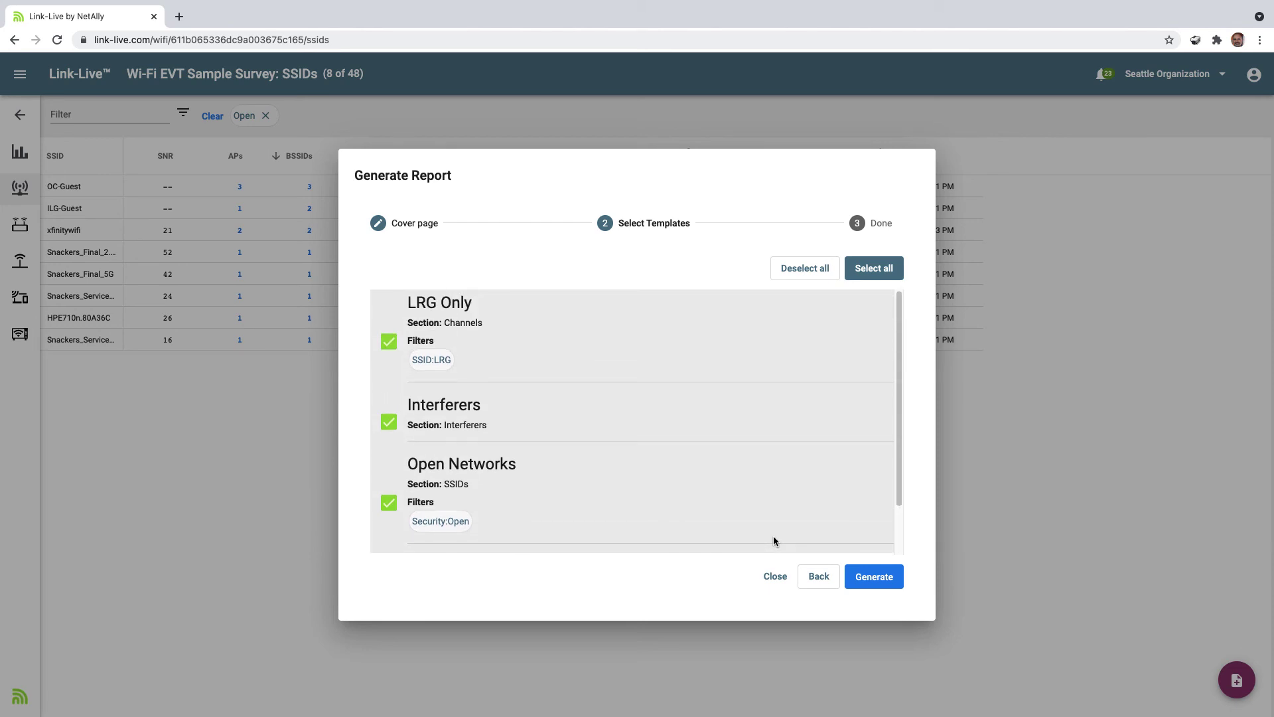
pyautogui.click(882, 577)
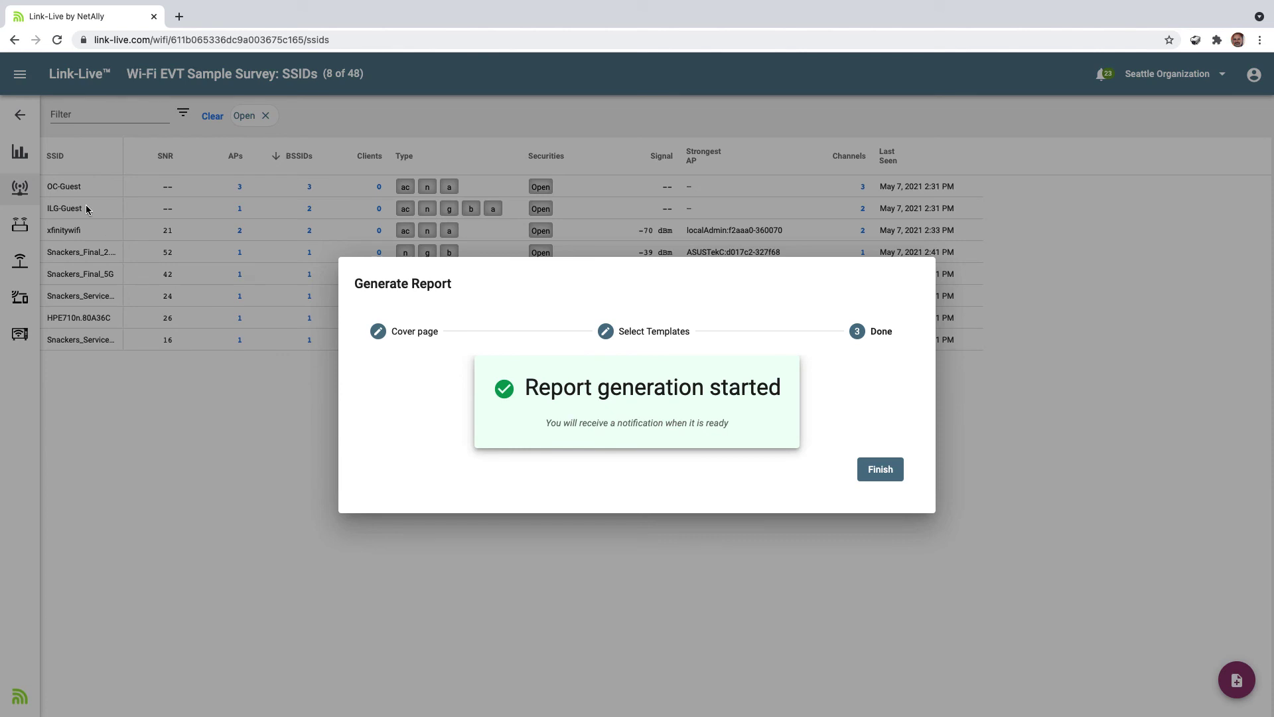
pyautogui.click(860, 473)
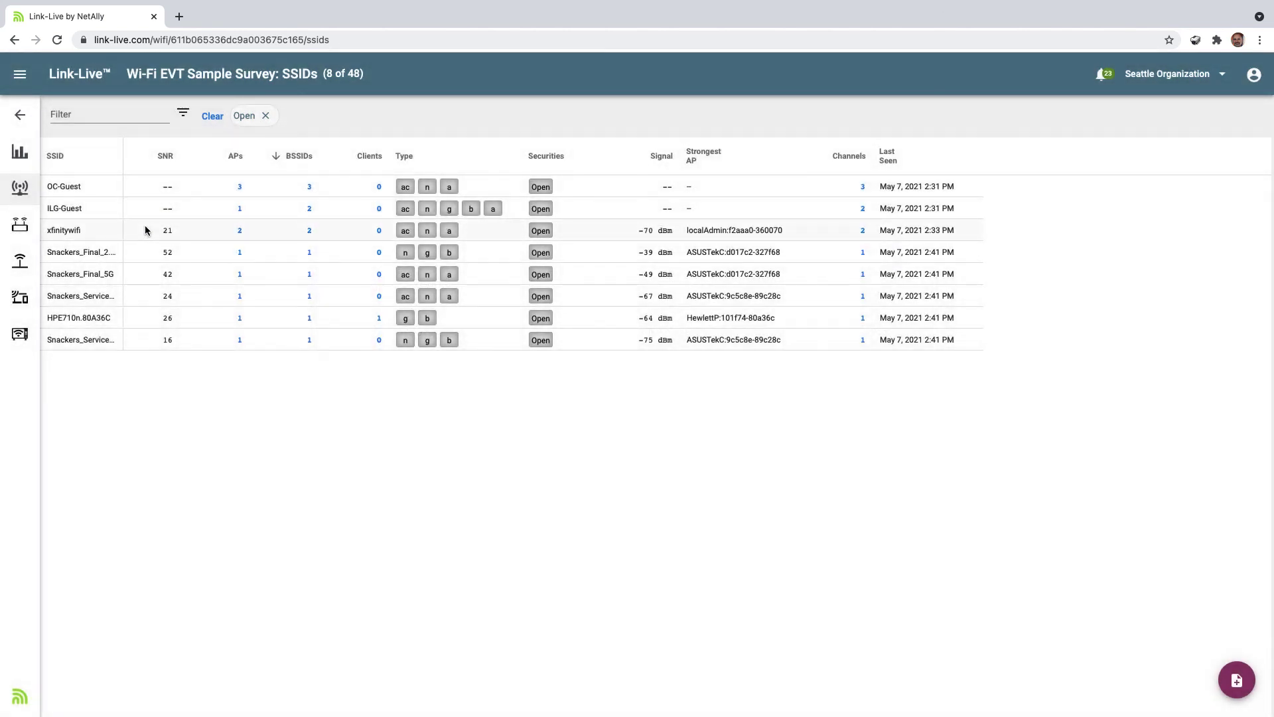
# - Leave the Wi-Fi survey and open the Uploaded Files page
pyautogui.click(22, 115)
pyautogui.click(19, 188)
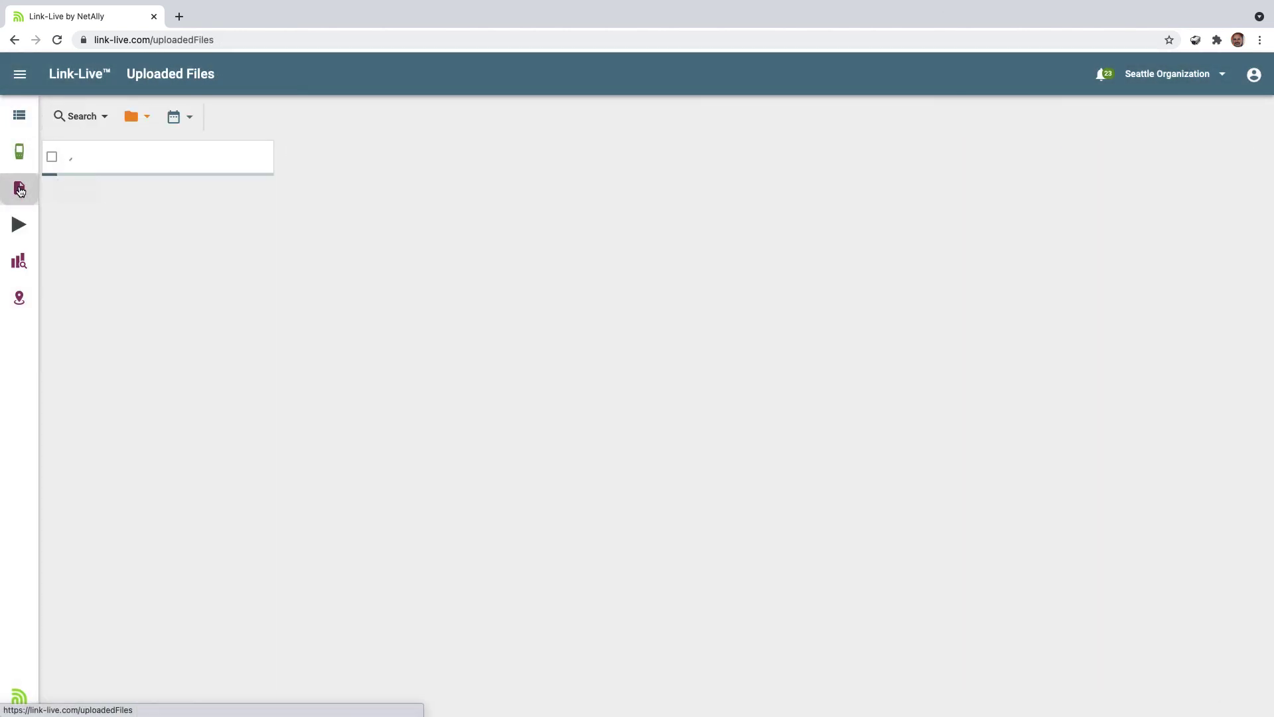